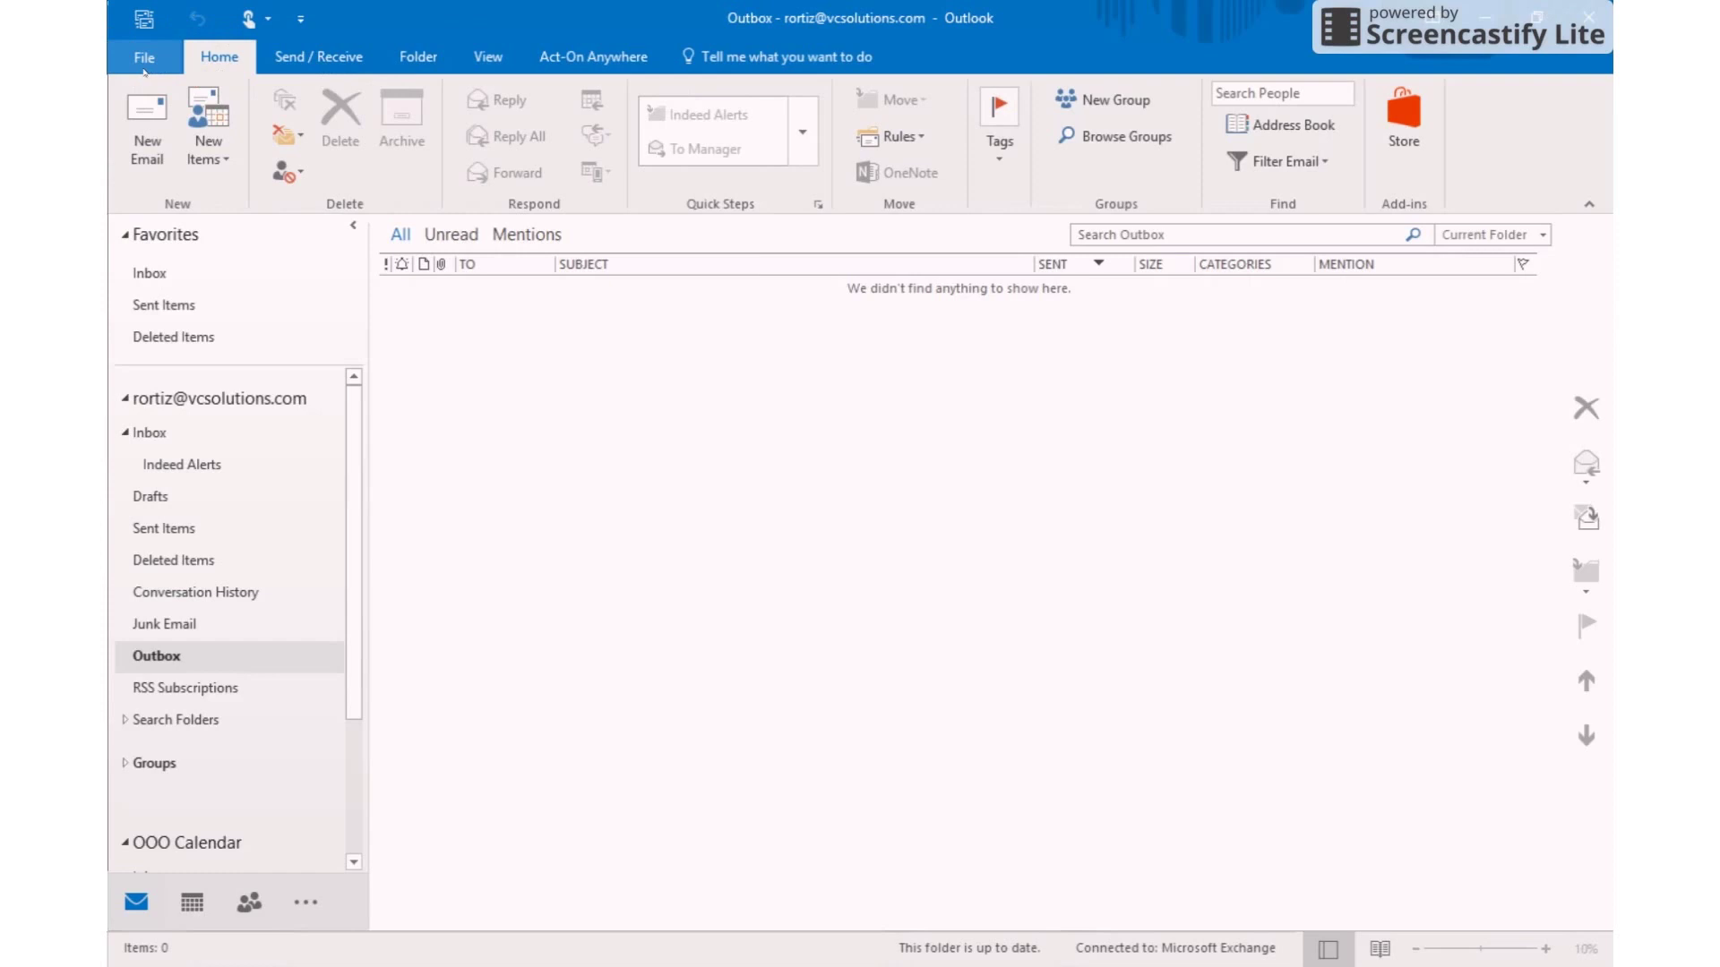
From the account Info page, open Rules and Alerts to see the existing DELAY SENT EMAILS rule.
{"action": "left_click", "coordinate": [144, 67]}
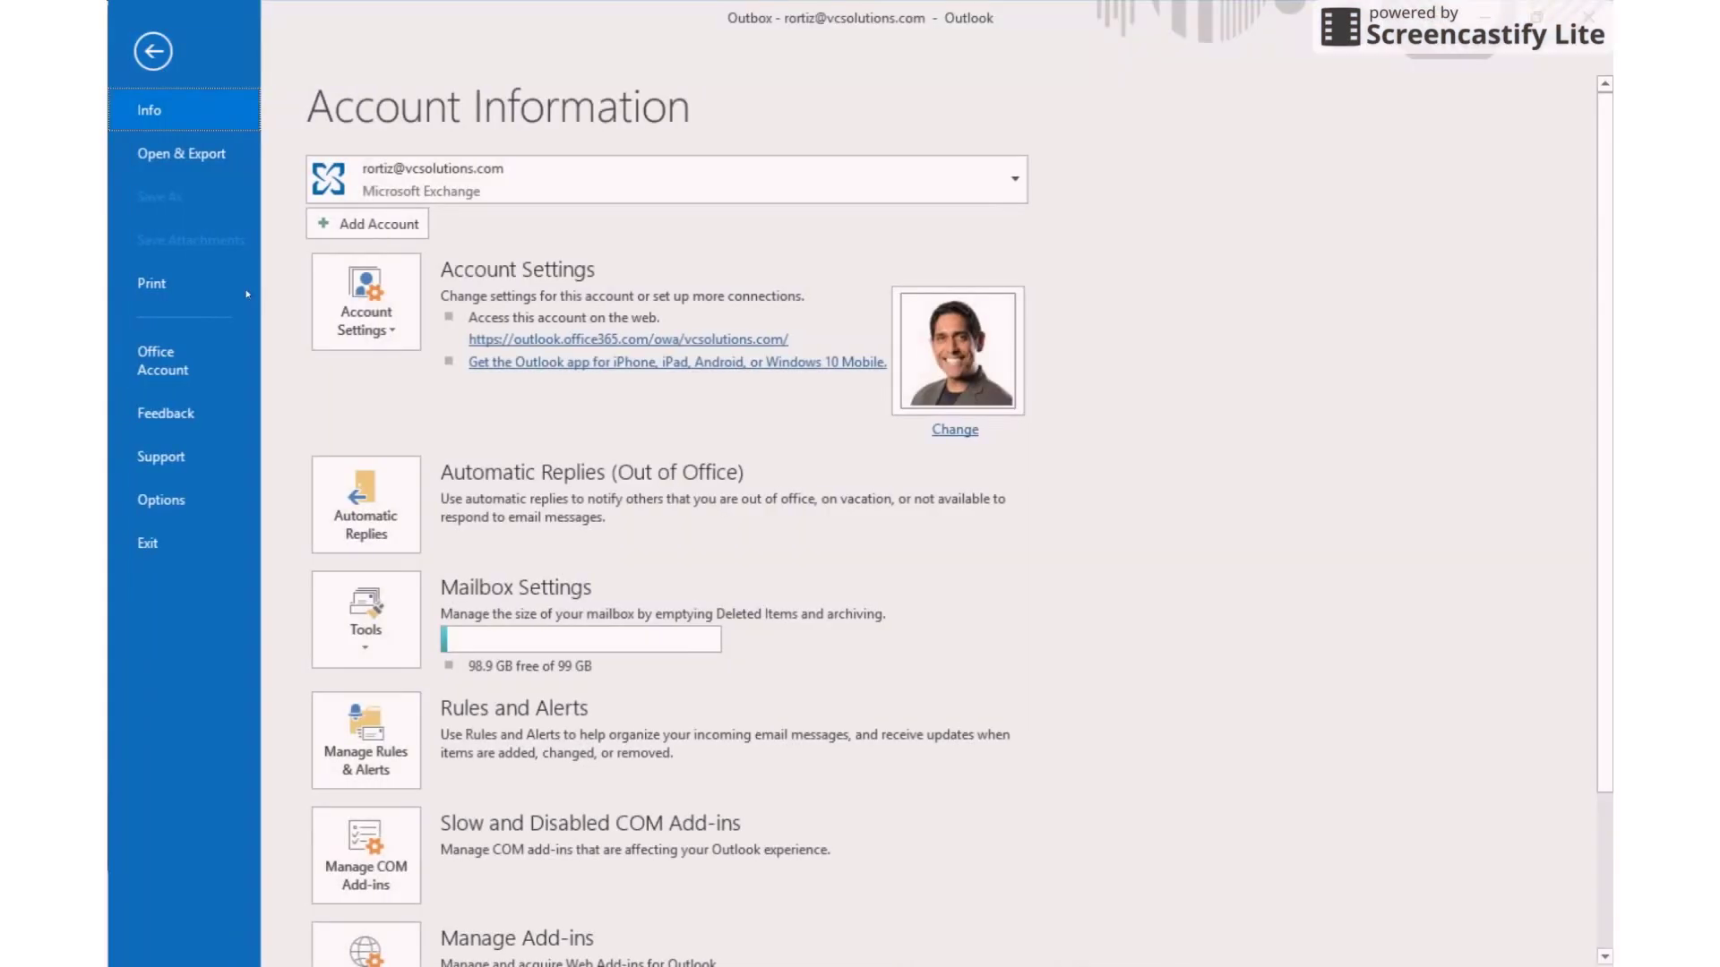
{"action": "left_click", "coordinate": [383, 751]}
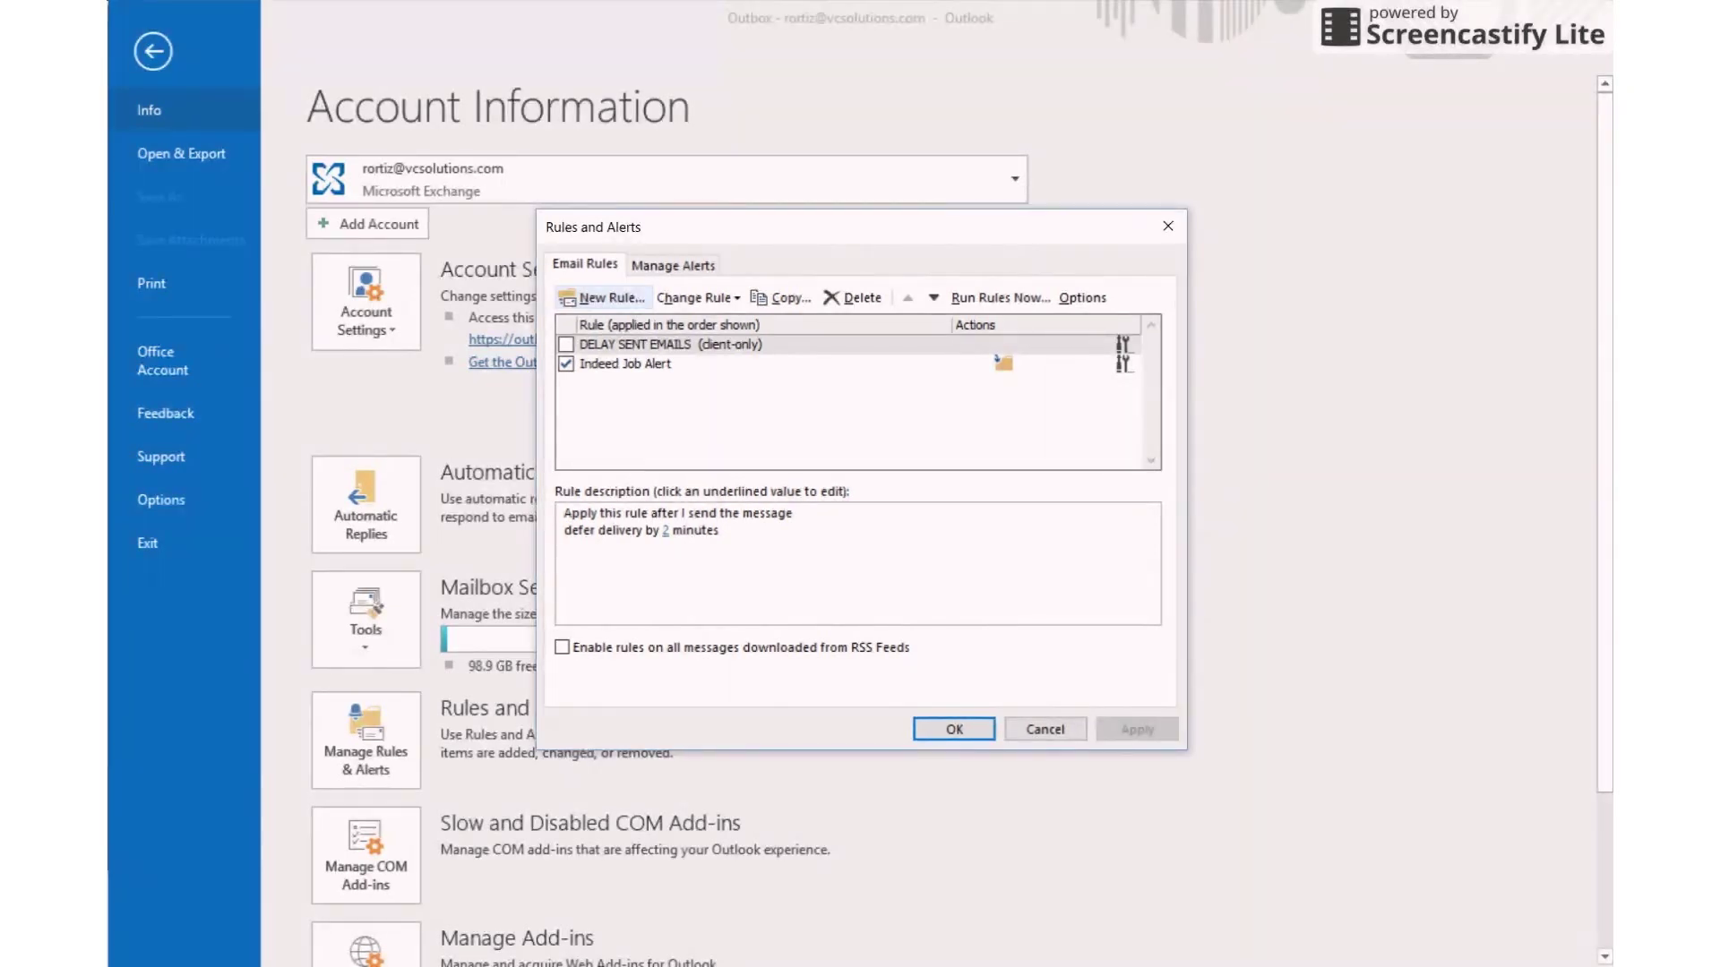
Start a blank 'Apply rule on messages I send' rule with no conditions, confirming it applies to every message.
{"action": "left_click", "coordinate": [601, 298]}
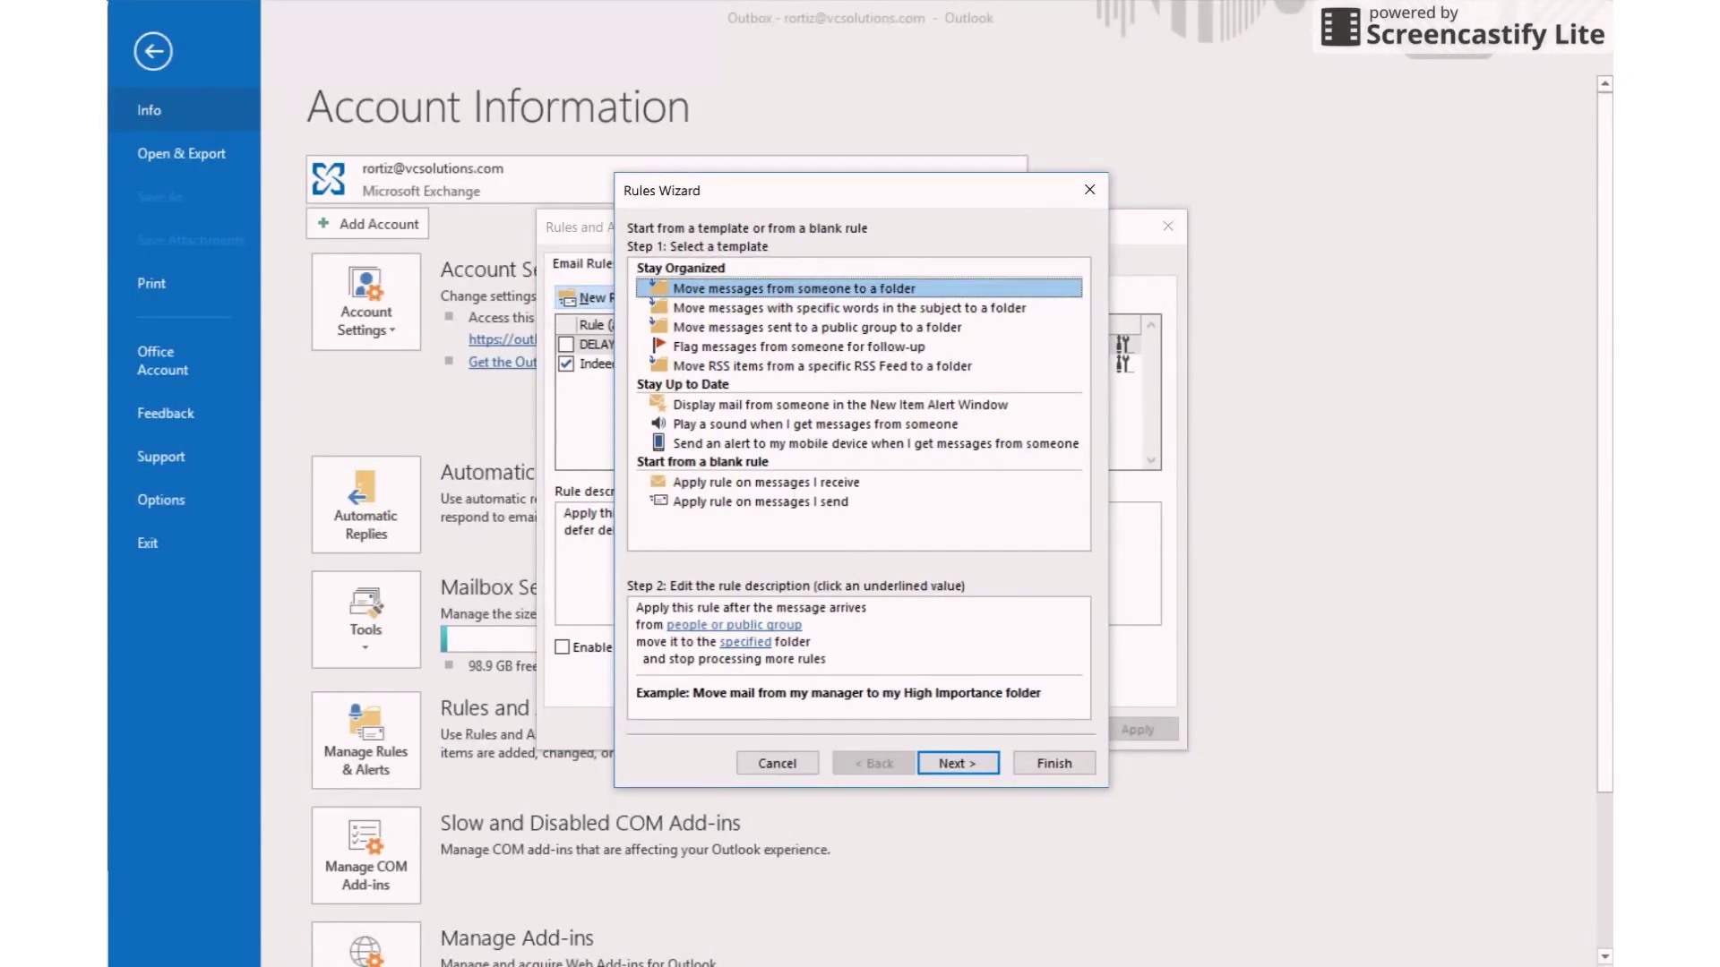
{"action": "left_click", "coordinate": [760, 502]}
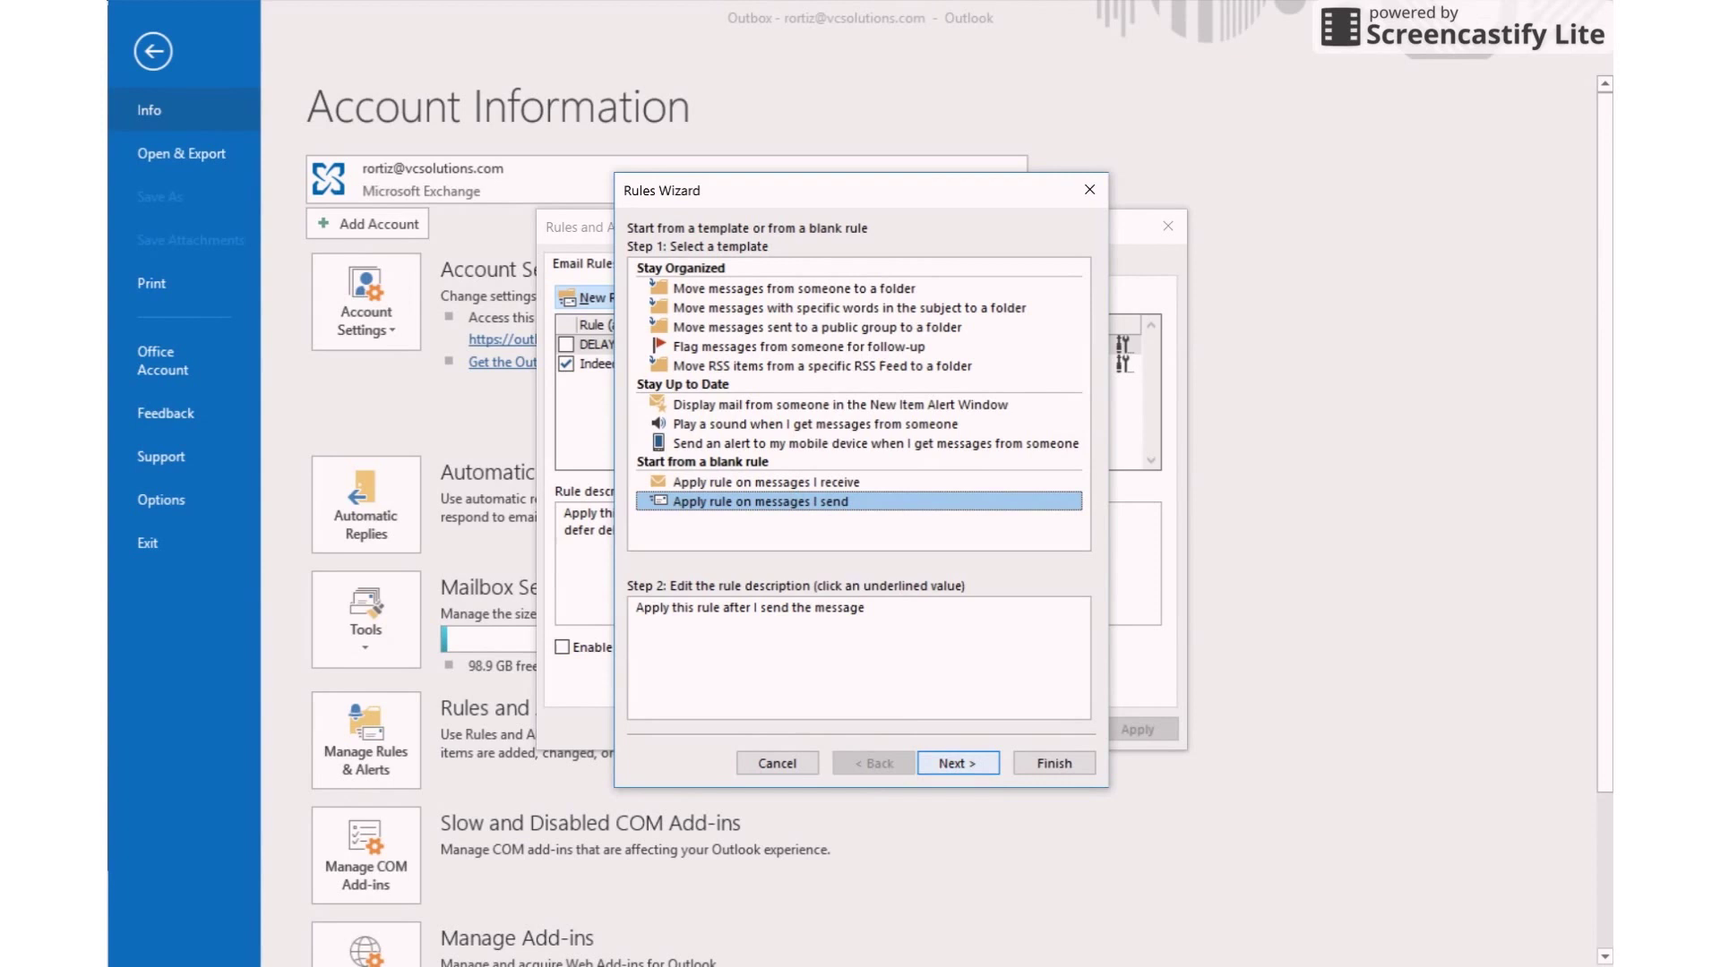
{"action": "left_click", "coordinate": [957, 763]}
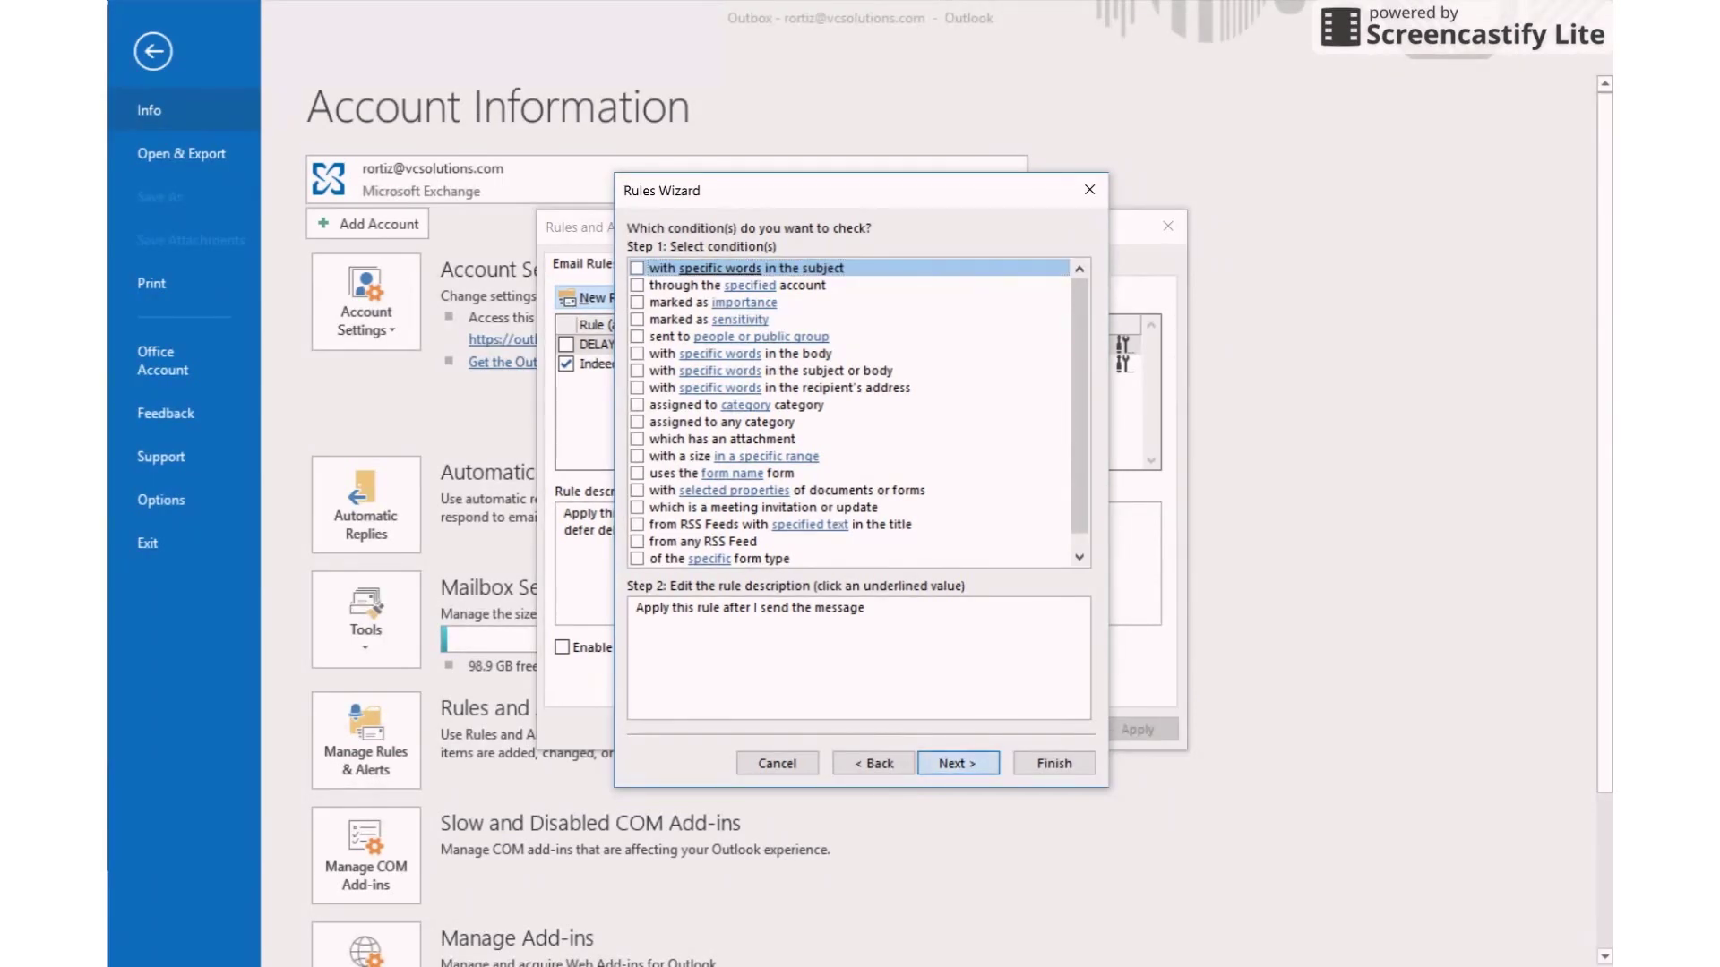
{"action": "key", "text": "Return"}
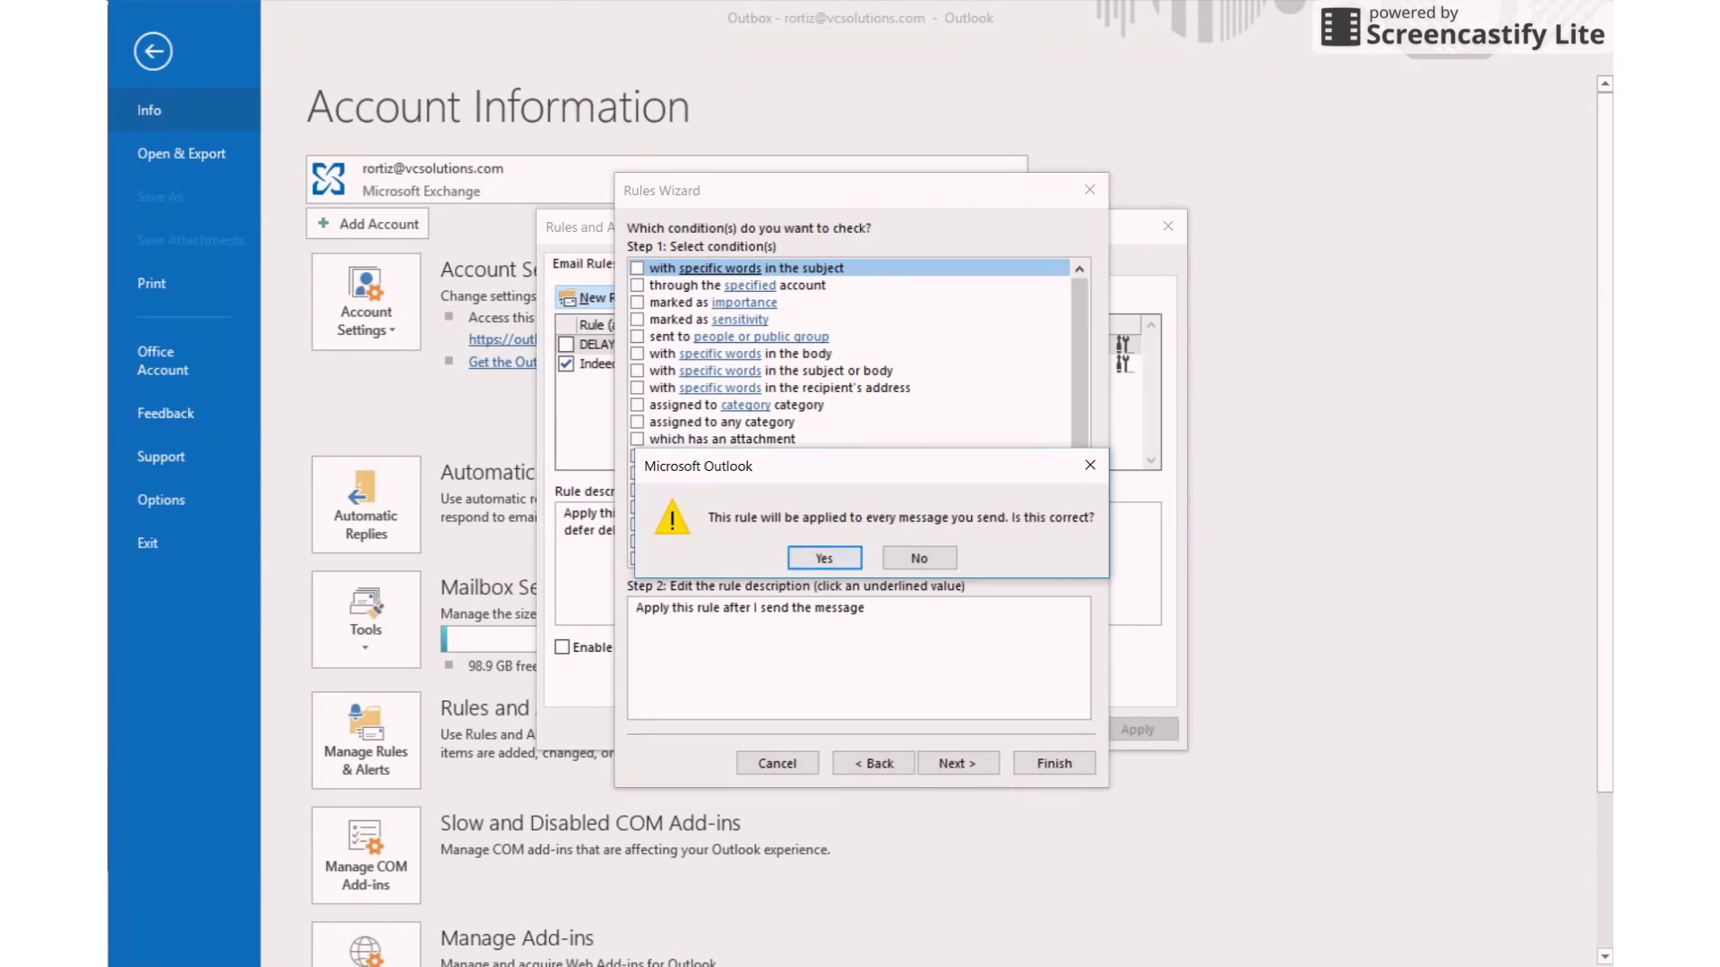
{"action": "key", "text": "Return"}
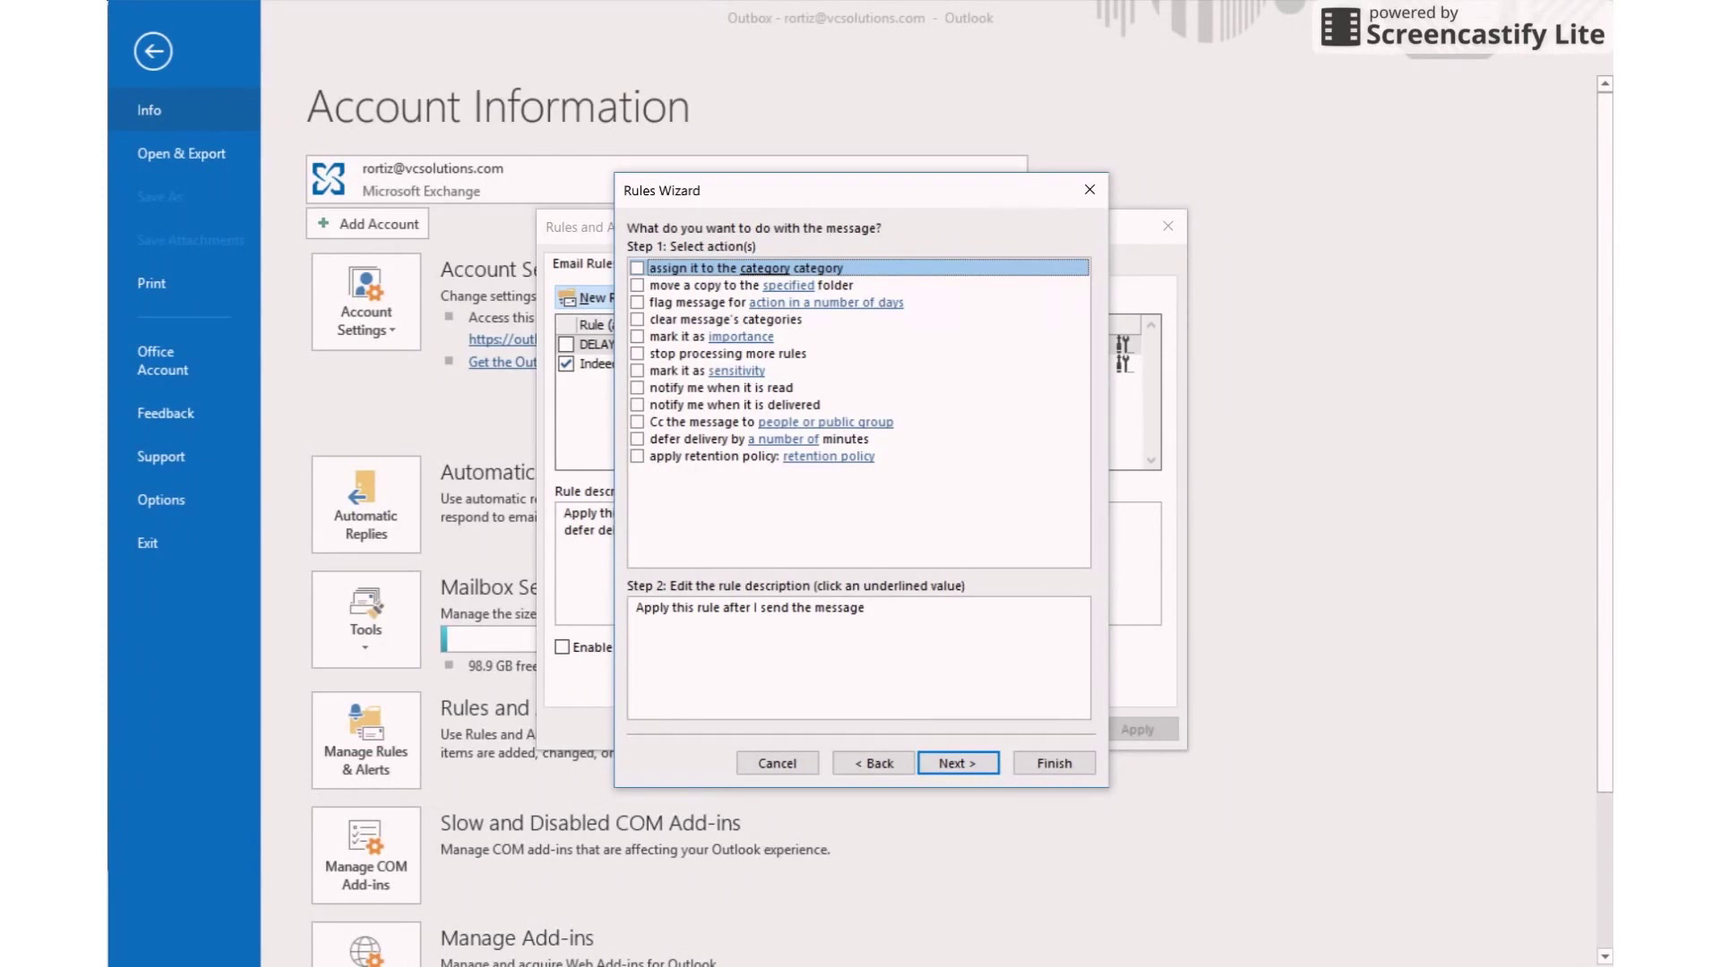
Add the 'defer delivery by a number of minutes' action set to 2 minutes, then continue to exceptions.
{"action": "left_click", "coordinate": [636, 439]}
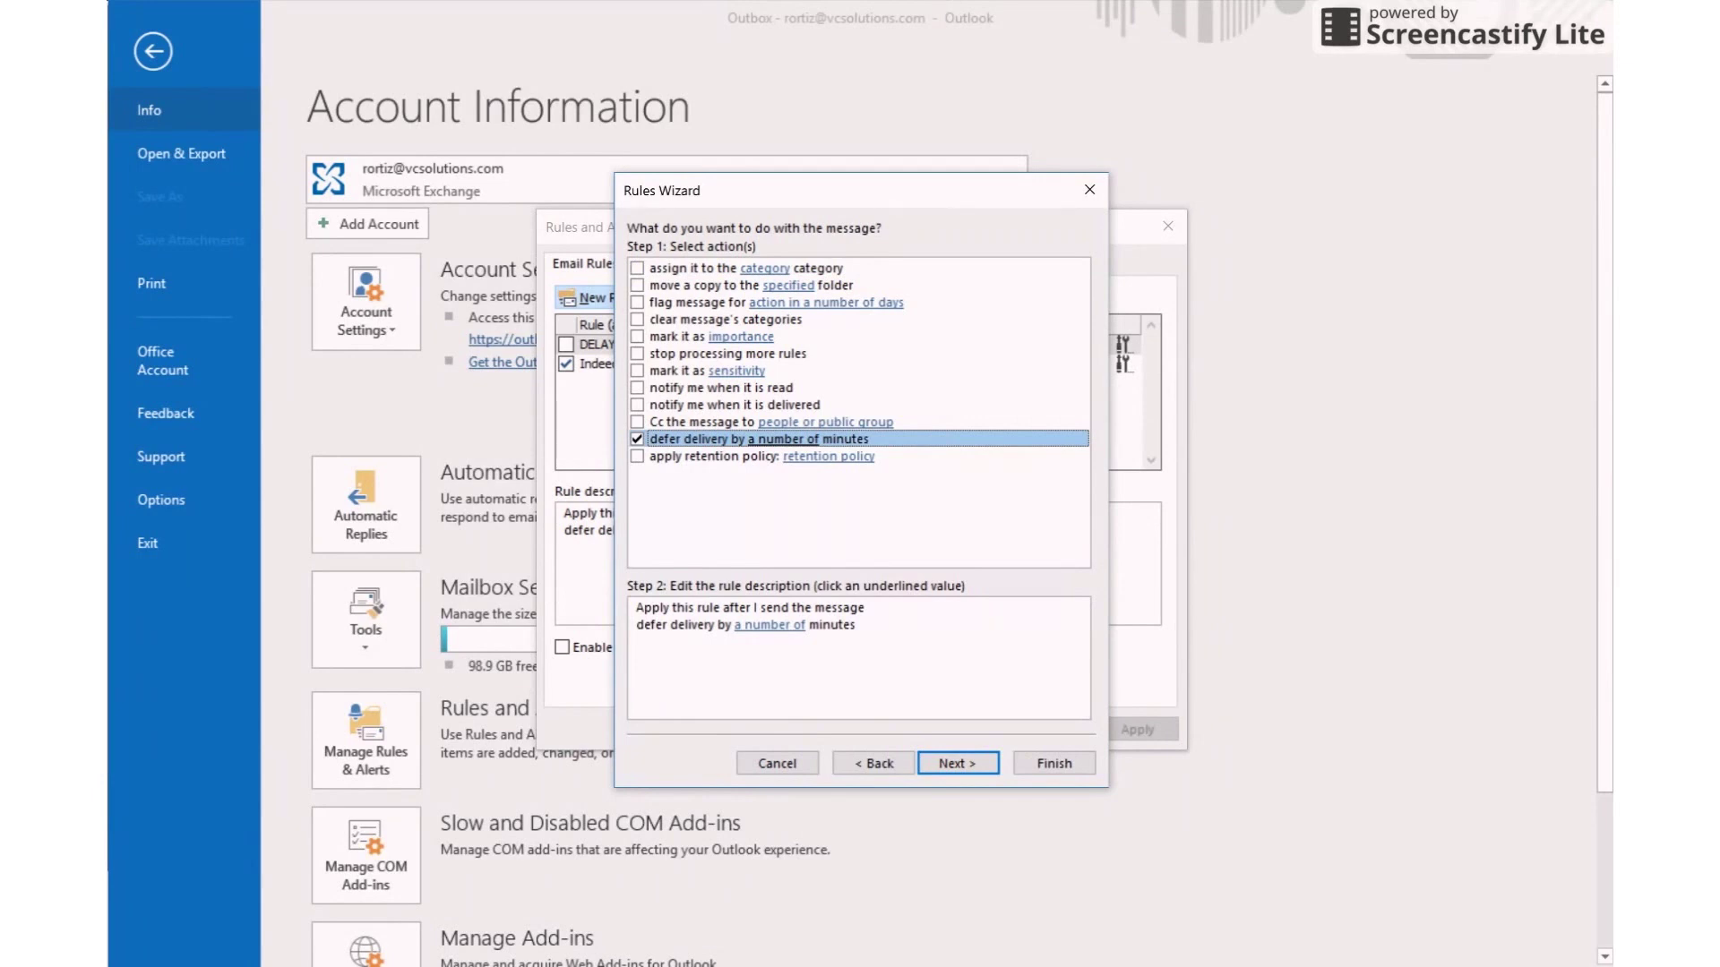
{"action": "left_click", "coordinate": [770, 625]}
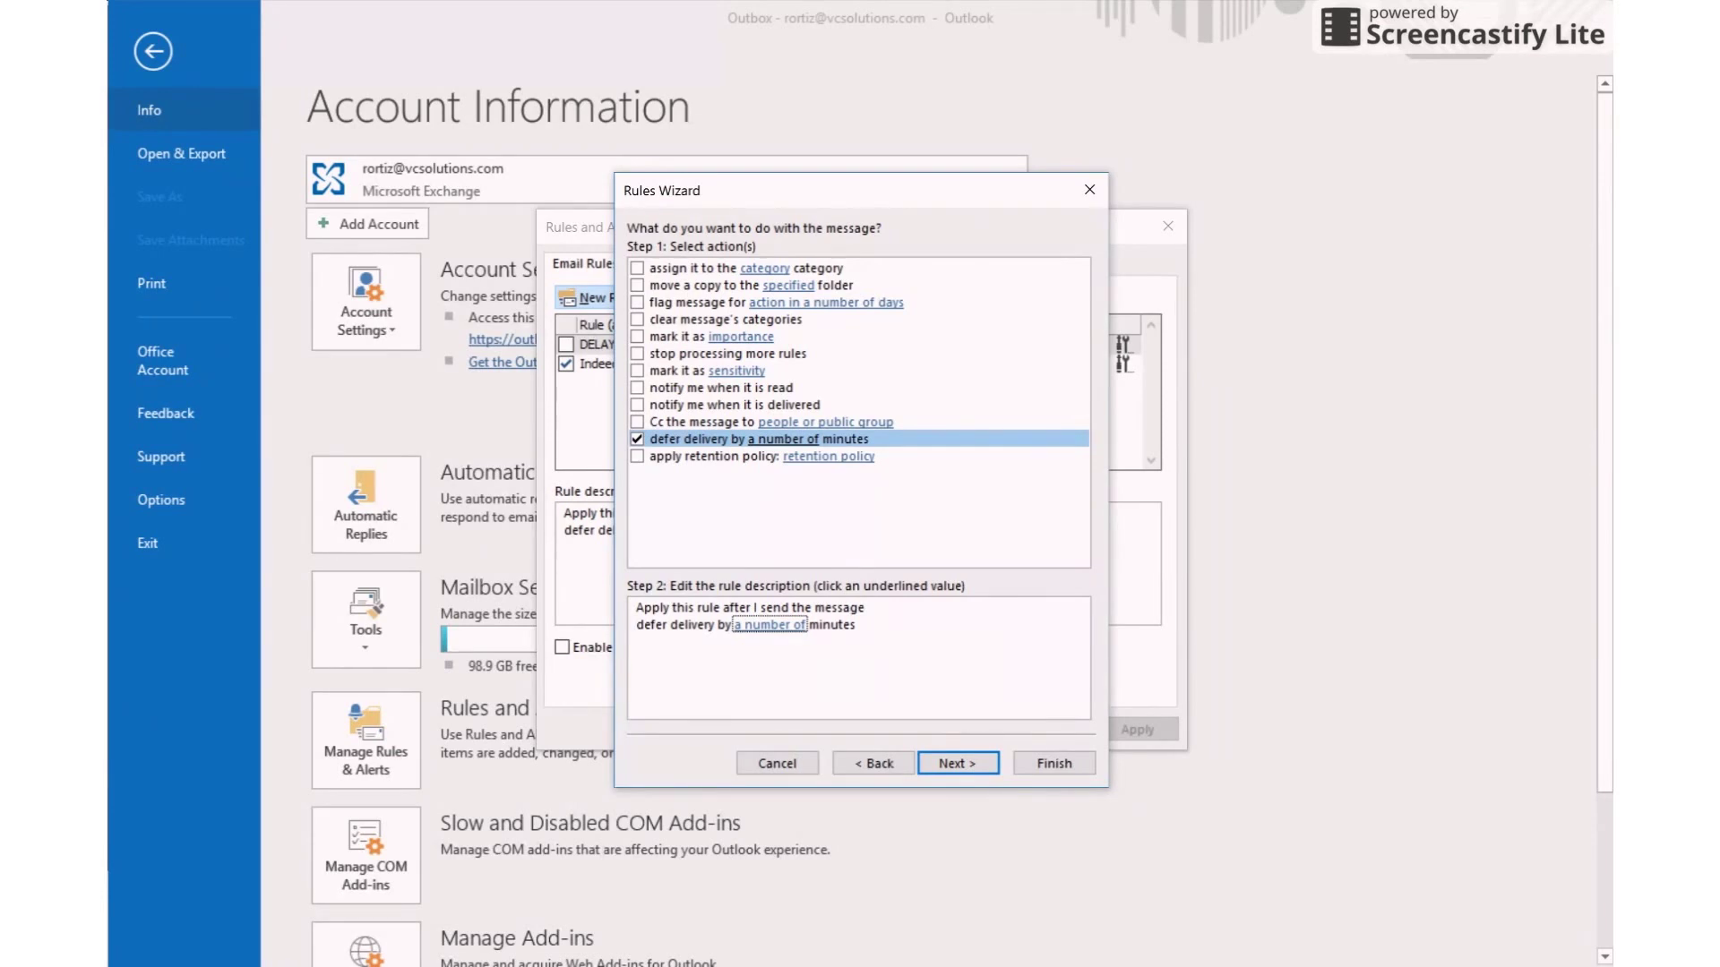
{"action": "key", "text": "Return"}
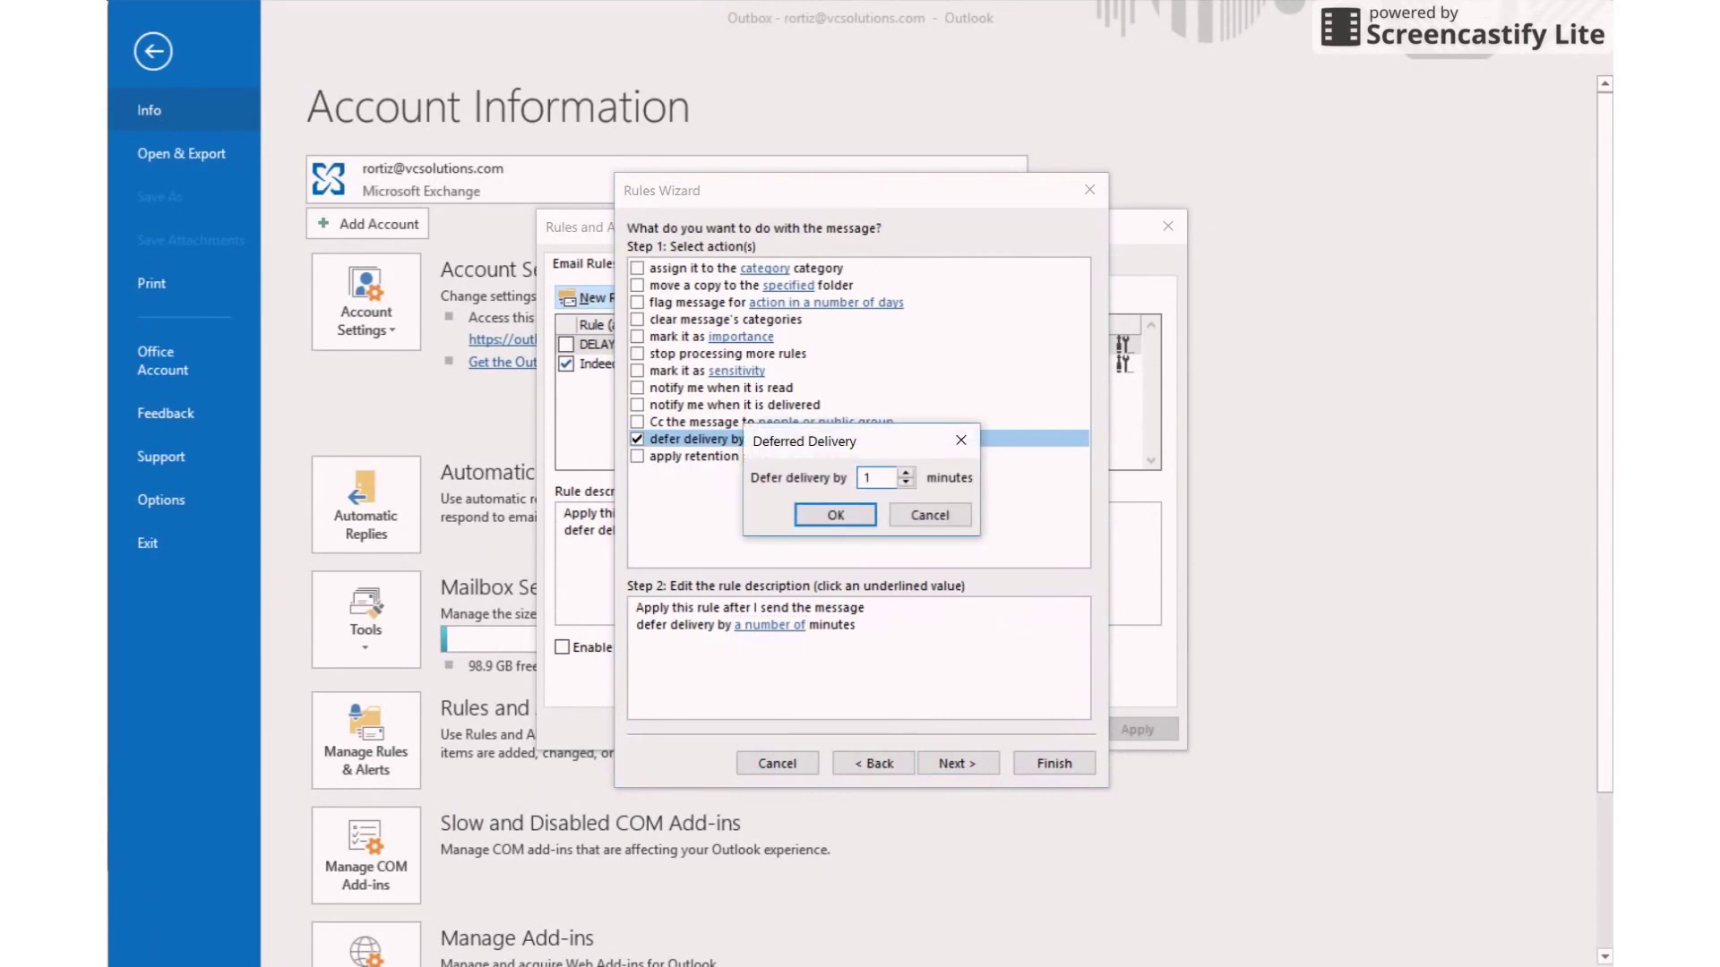
{"action": "key", "text": "Up"}
{"action": "key", "text": "Return"}
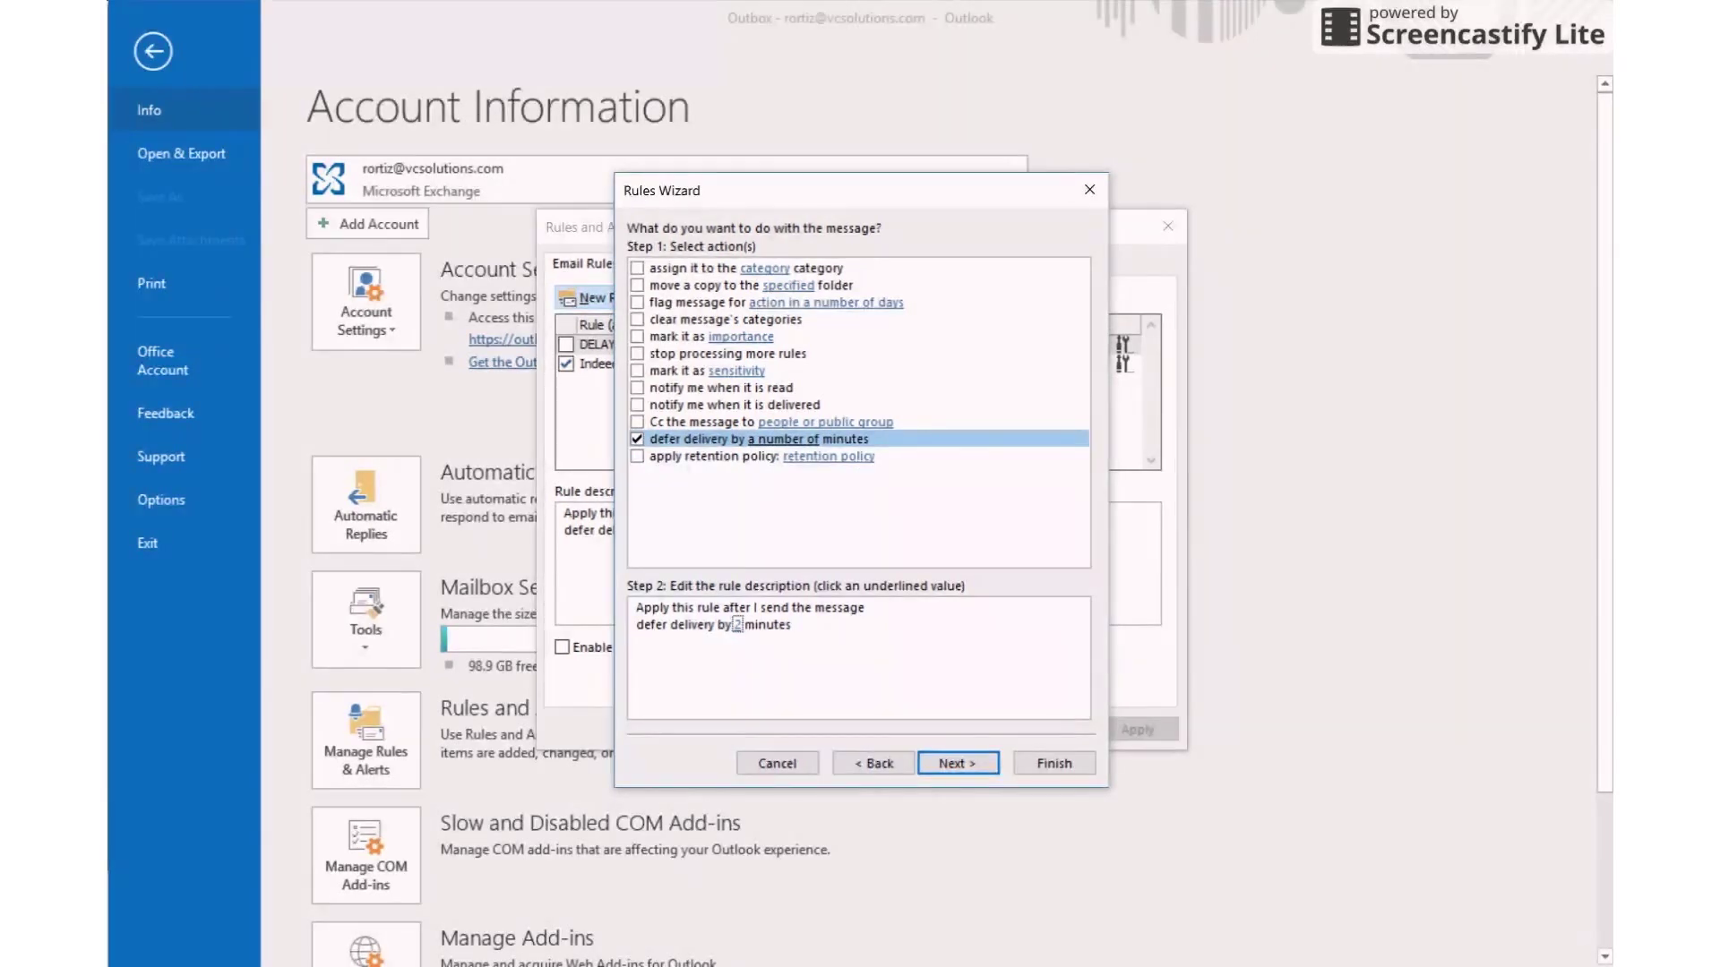
{"action": "key", "text": "Return"}
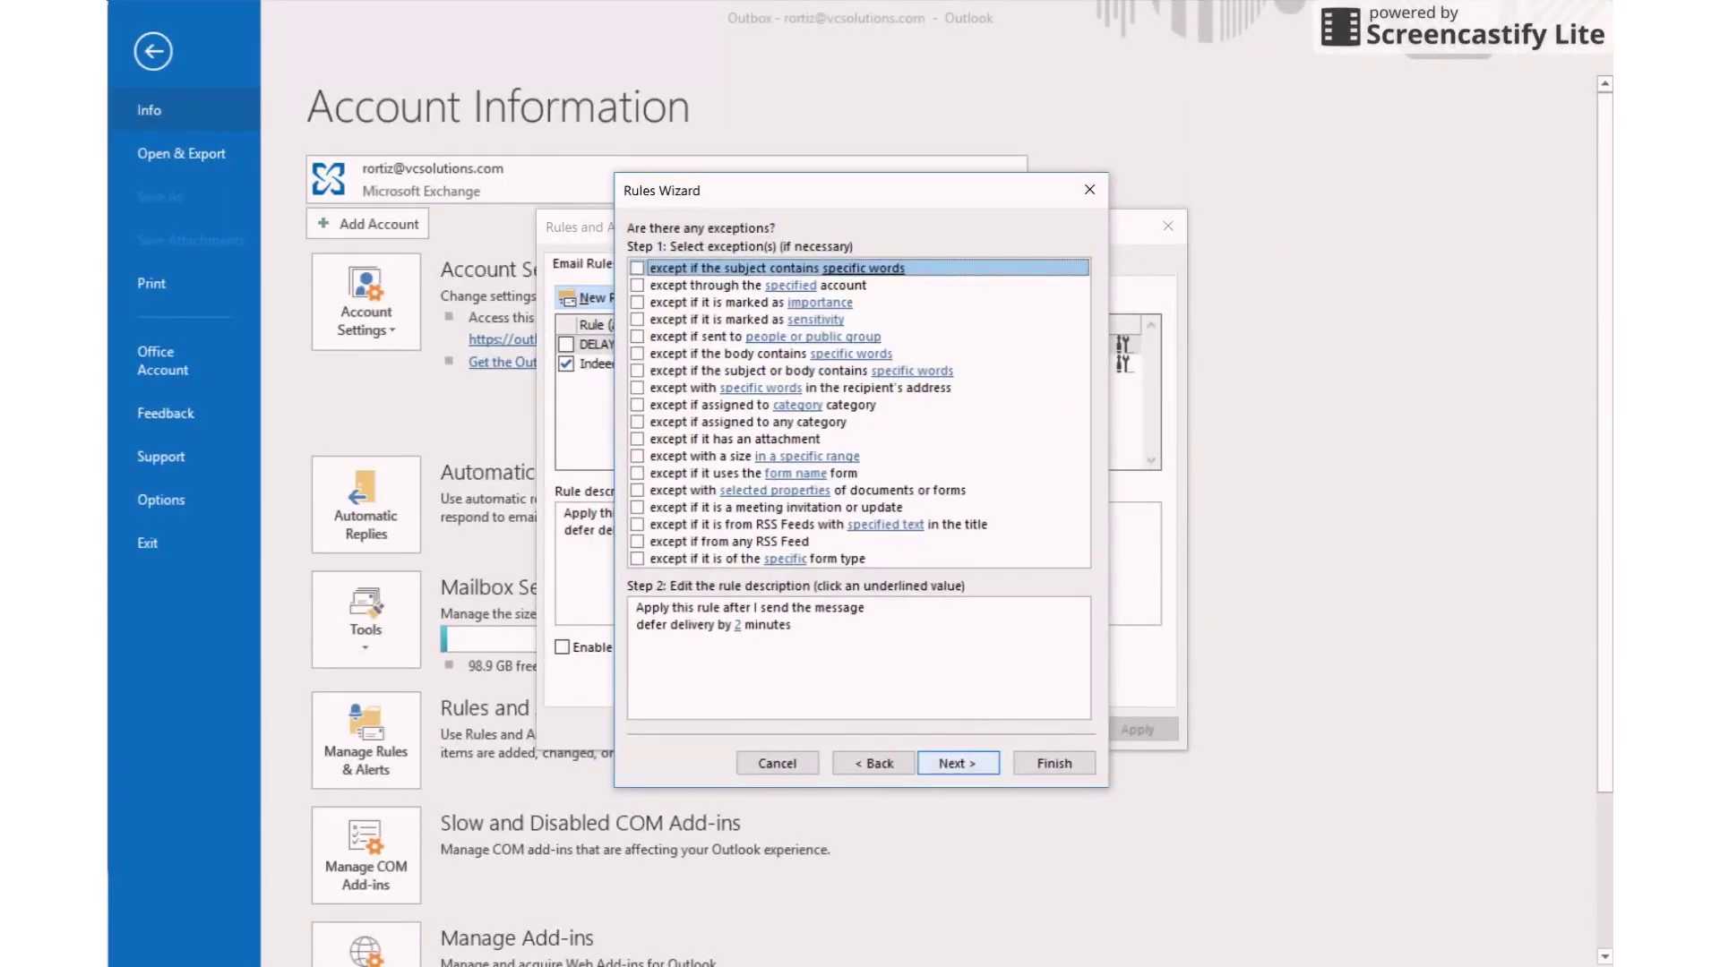
Skip exceptions and name the rule DELAY EMAILS 2 on the final setup page.
{"action": "key", "text": "Return"}
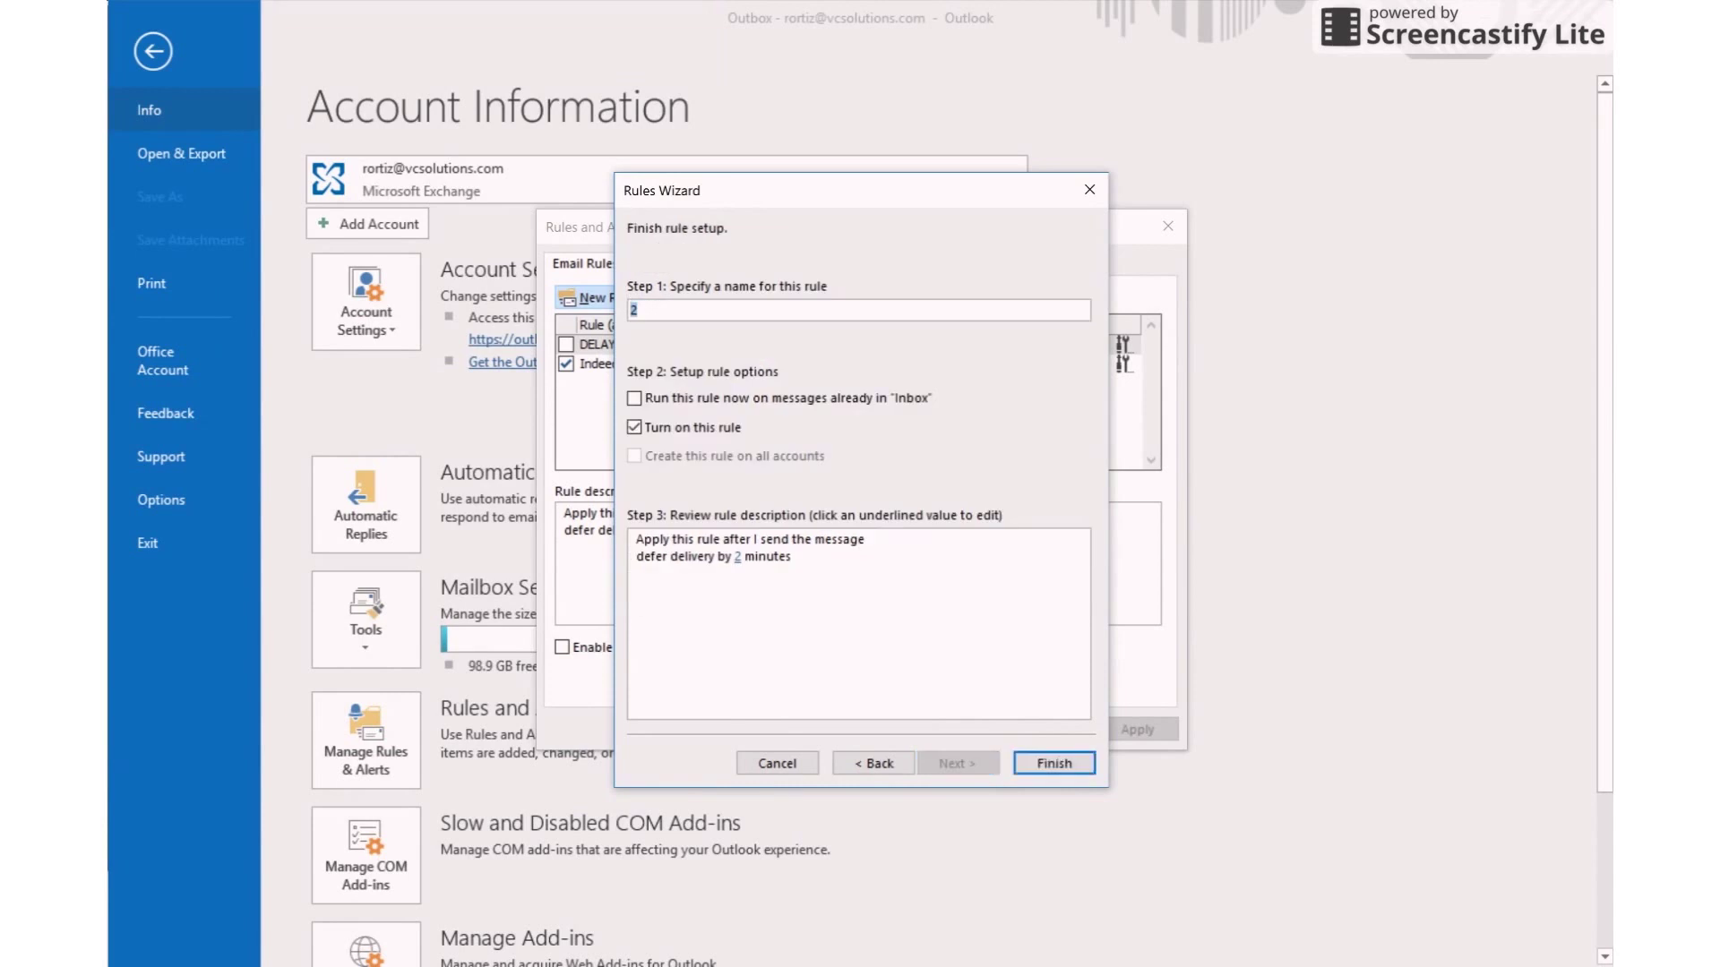
{"action": "left_click", "coordinate": [636, 310]}
{"action": "double_click", "coordinate": [634, 310]}
{"action": "type", "text": "dELAY"}
{"action": "key", "text": "BackSpace"}
{"action": "key", "text": "BackSpace"}
{"action": "key", "text": "BackSpace"}
{"action": "key", "text": "BackSpace"}
{"action": "key", "text": "BackSpace"}
{"action": "type", "text": "dELAY"}
{"action": "key", "text": "BackSpace"}
{"action": "key", "text": "BackSpace"}
{"action": "key", "text": "BackSpace"}
{"action": "key", "text": "BackSpace"}
{"action": "key", "text": "BackSpace"}
{"action": "key", "text": "BackSpace"}
{"action": "type", "text": "DELAY EMAILS 2"}
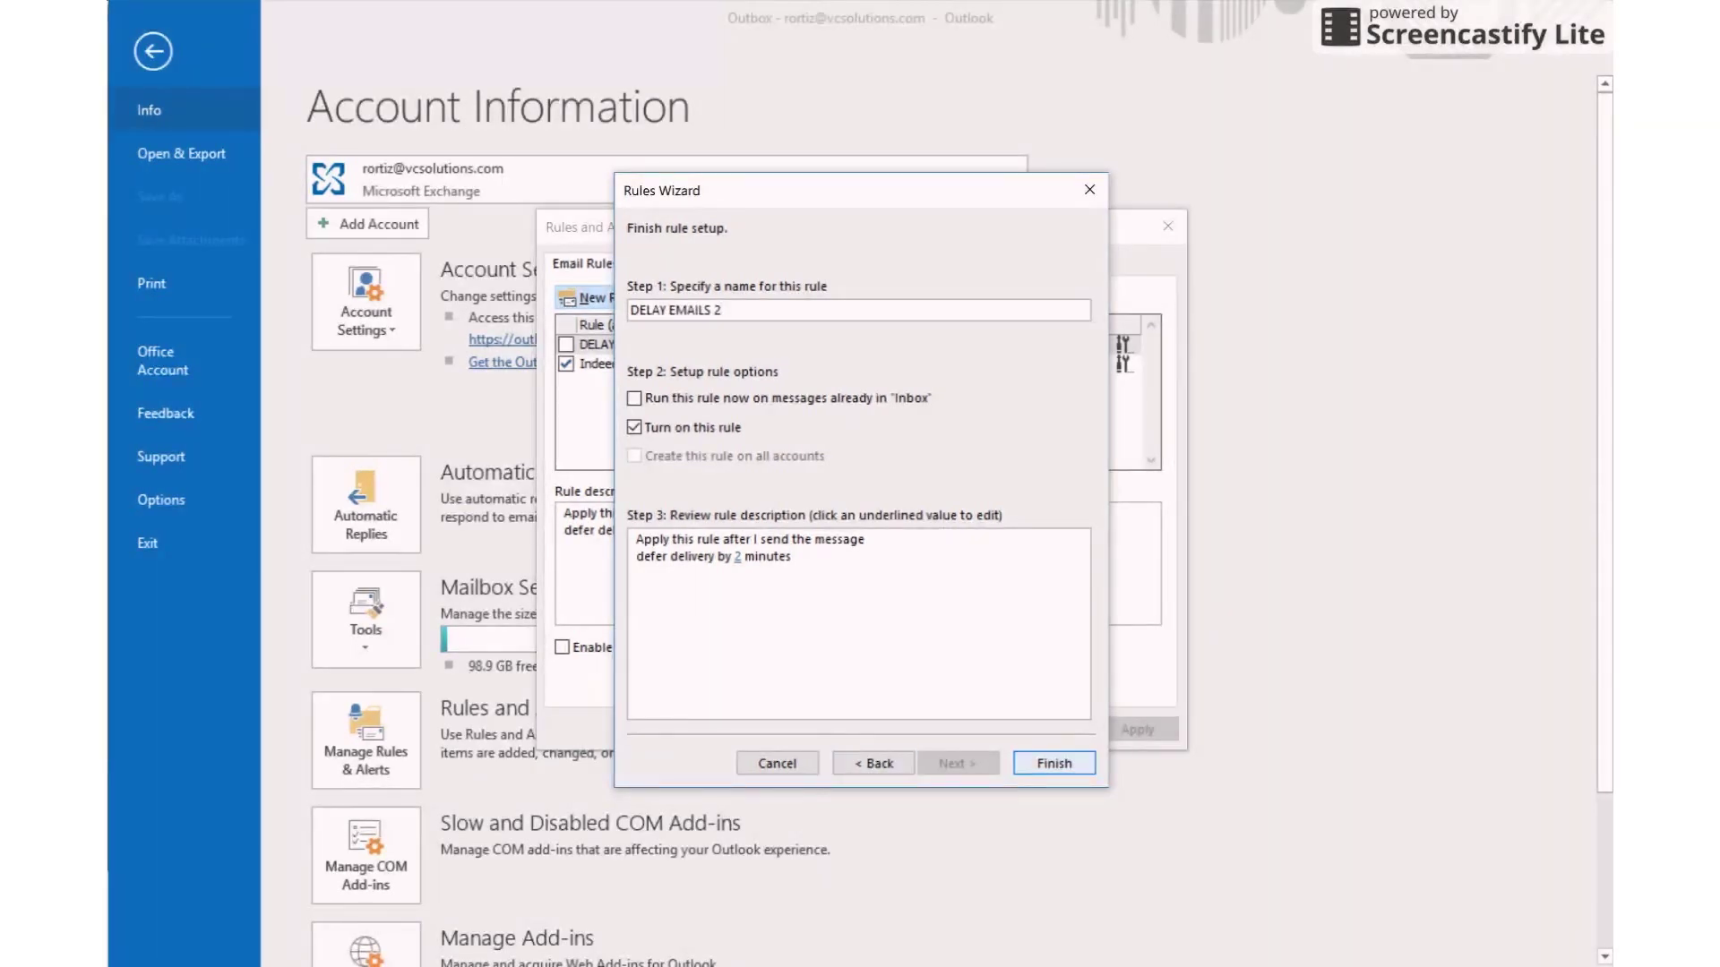
{"action": "left_click", "coordinate": [737, 557]}
Finish the rule, accept the client-only warning, then apply and close Rules and Alerts.
{"action": "left_click", "coordinate": [1054, 763]}
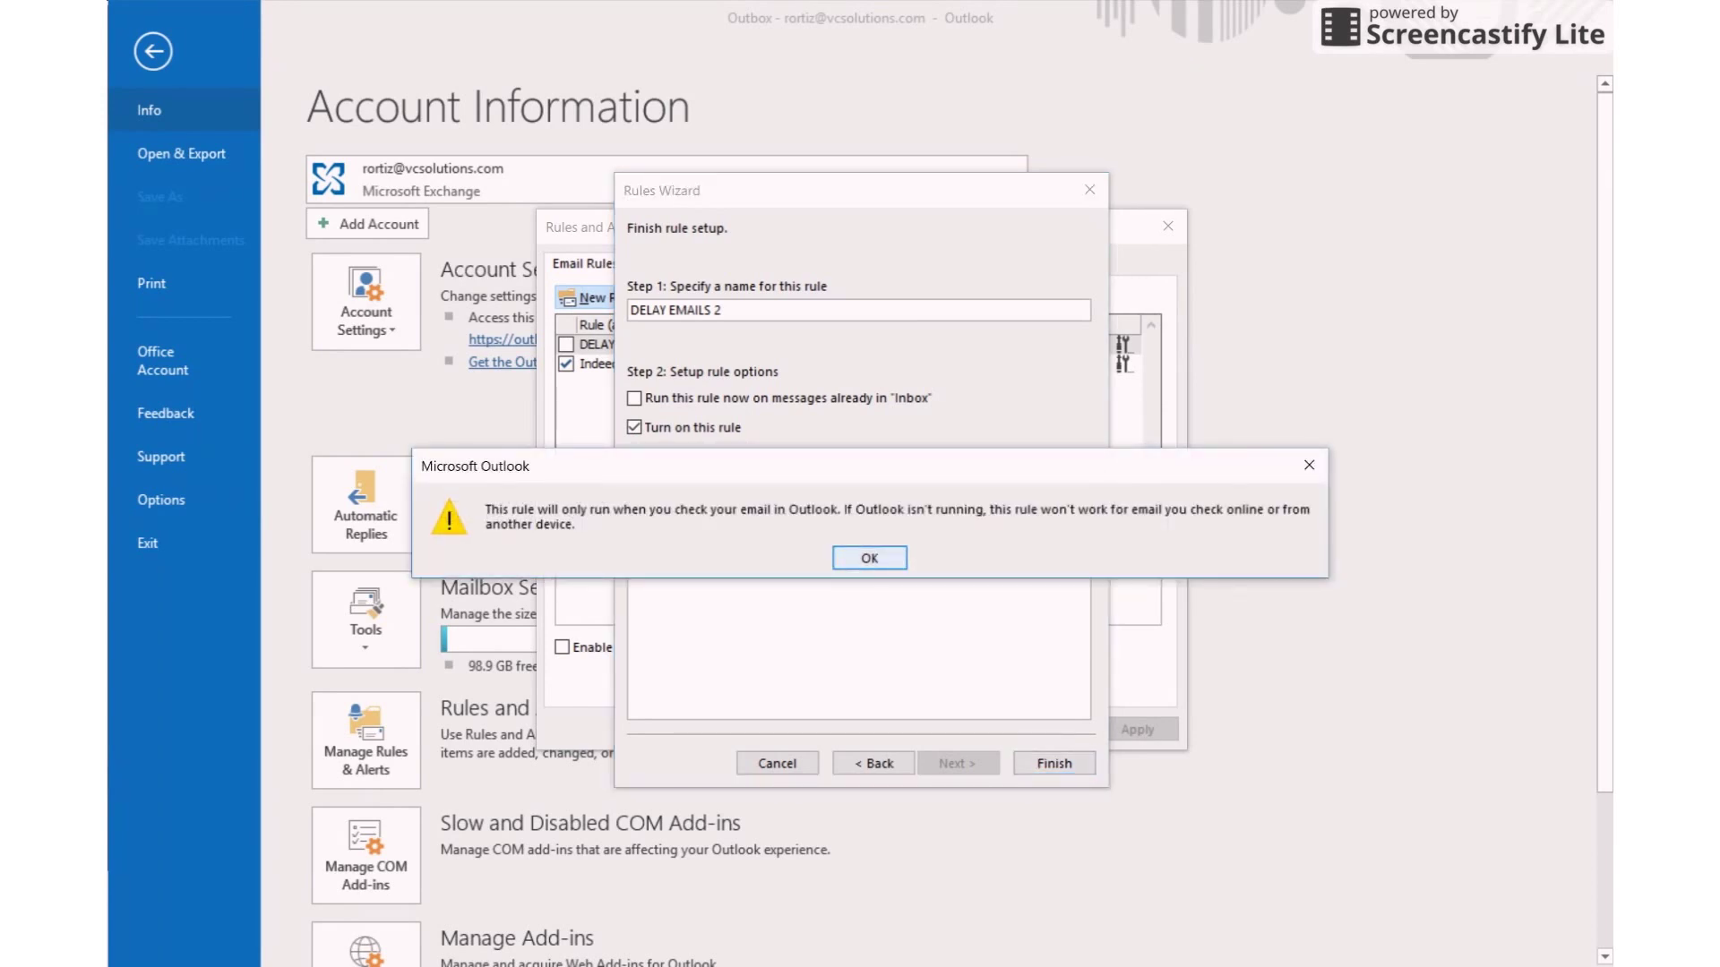
{"action": "key", "text": "Return"}
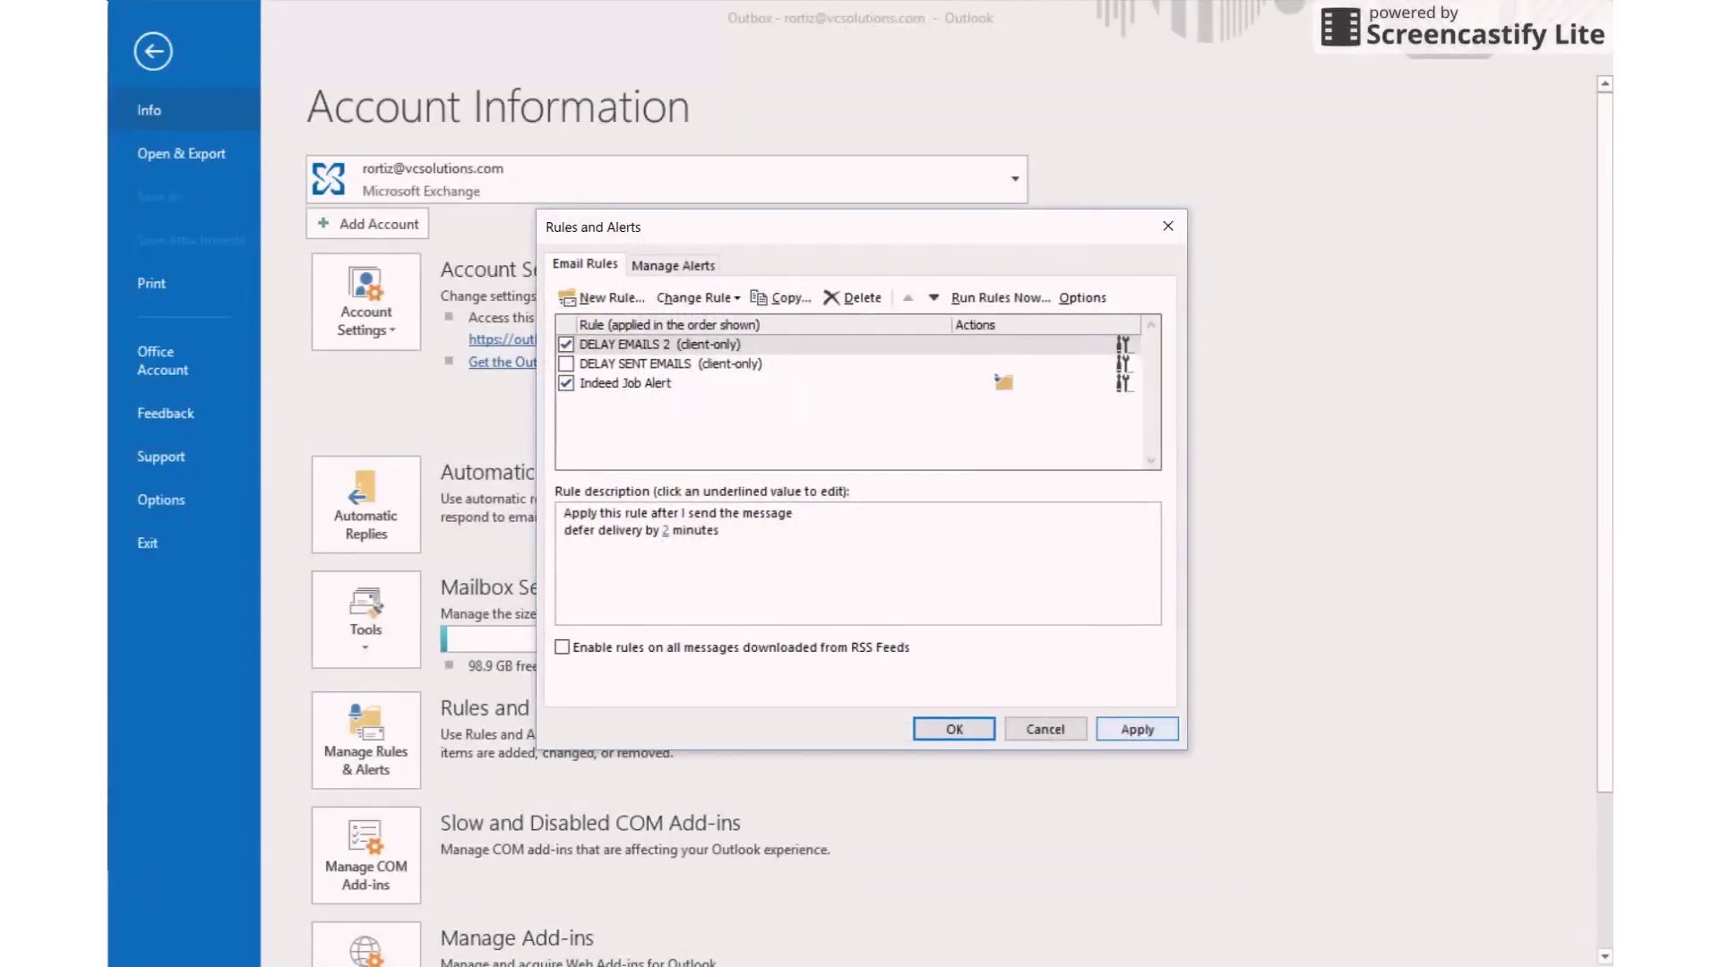
{"action": "left_click", "coordinate": [1137, 729]}
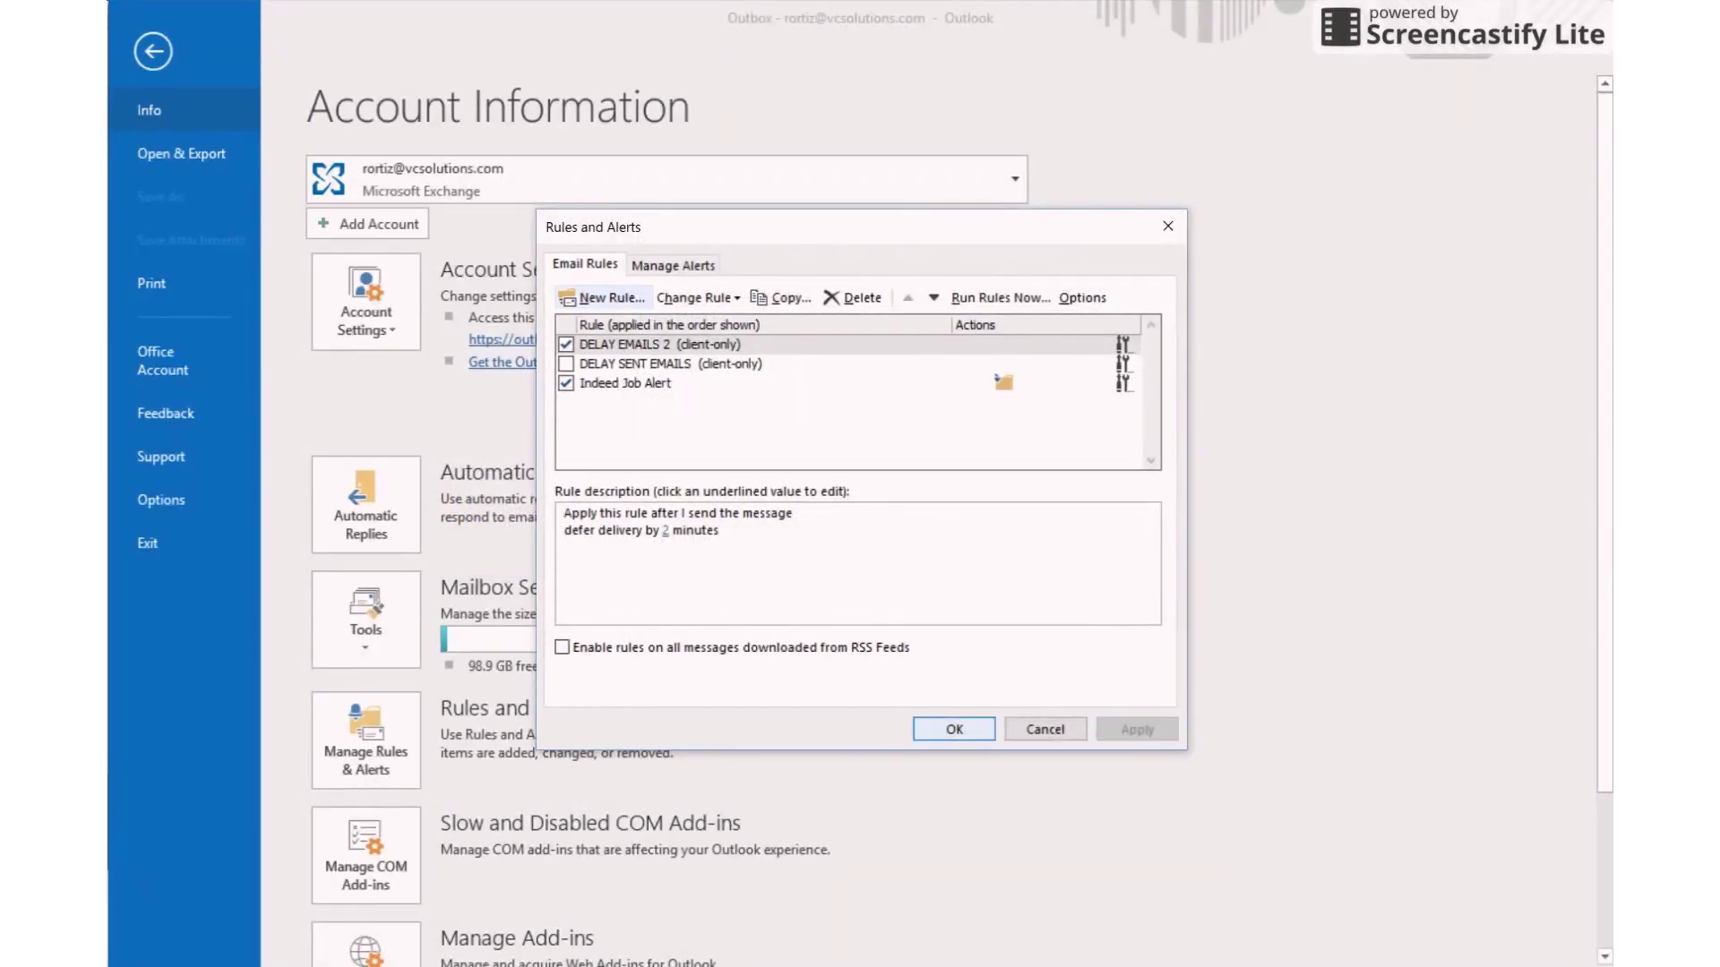
{"action": "left_click", "coordinate": [953, 729]}
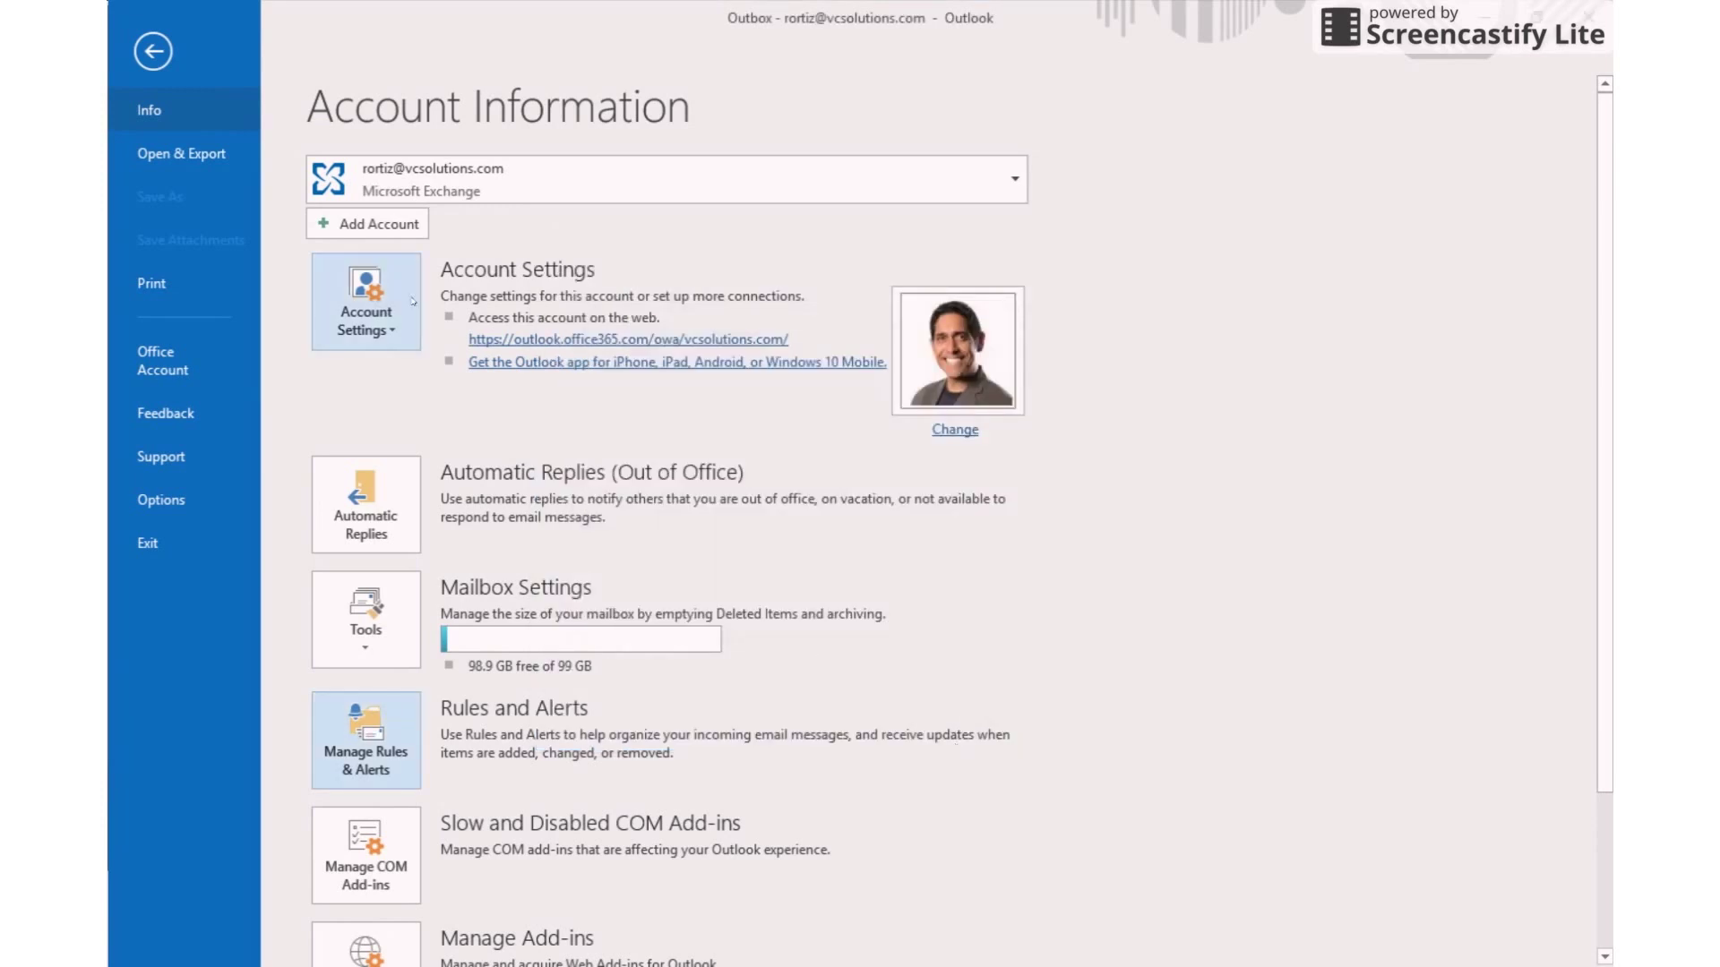